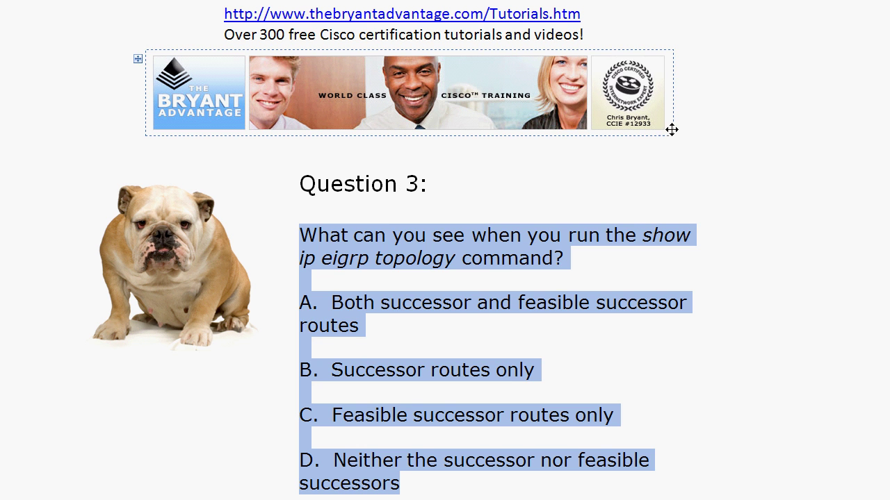
- Advance the quiz past Question 3 to the Question 4 page on multiple successors for one route
{"action": "left_click", "coordinate": [637, 102]}
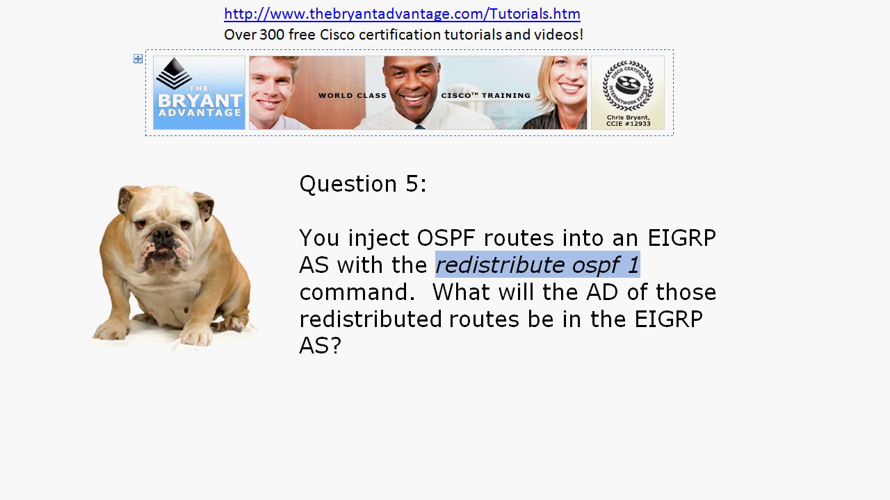
- Bring the Telnet session with R1's show ip eigrp topology output in front of Word
{"action": "left_click", "coordinate": [669, 99]}
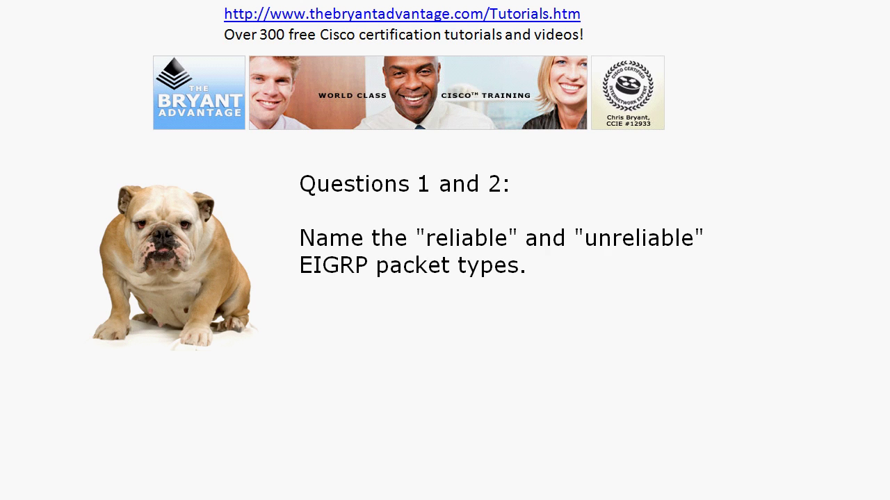
{"action": "key", "text": "alt+Tab"}
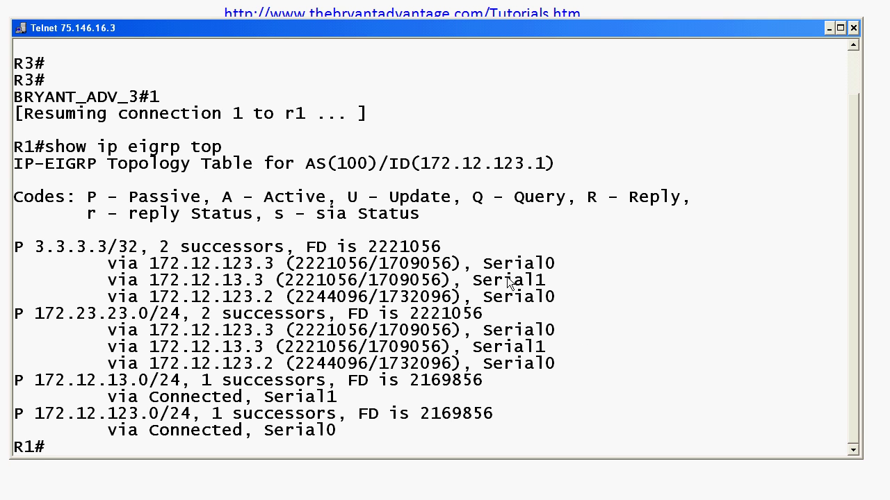
- Highlight the Update, Query and Reply codes in R1's topology output, then minimize Telnet
{"action": "right_click", "coordinate": [358, 216]}
{"action": "left_click", "coordinate": [366, 222]}
{"action": "left_click_drag", "start_coordinate": [350, 197], "coordinate": [688, 201]}
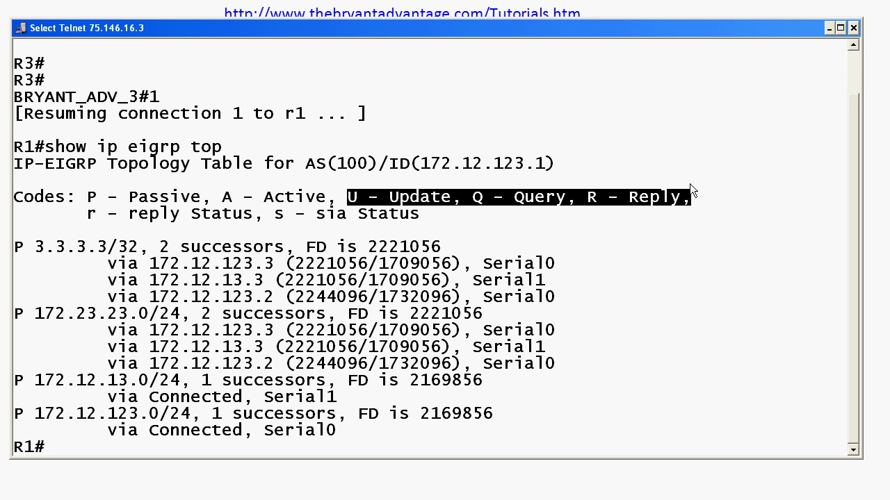
{"action": "left_click", "coordinate": [829, 28]}
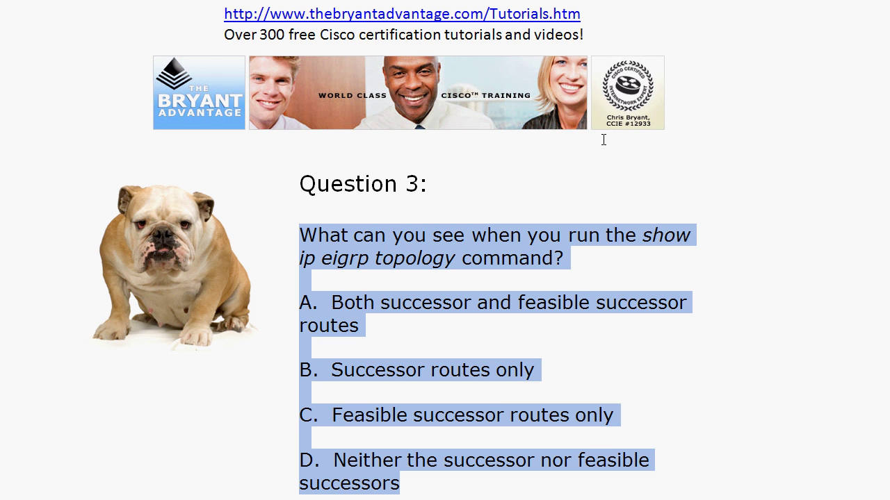
- Deselect the Question 3 text and return to the Telnet topology output
{"action": "left_click", "coordinate": [616, 106]}
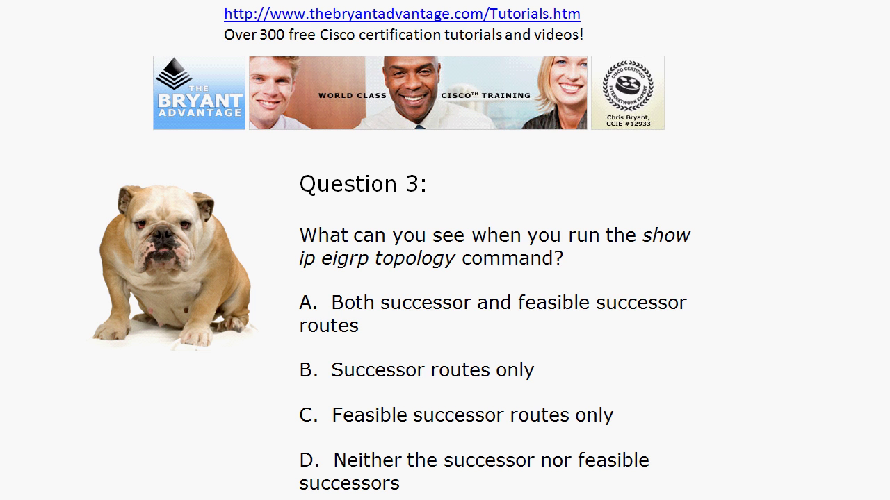
{"action": "key", "text": "alt+Tab"}
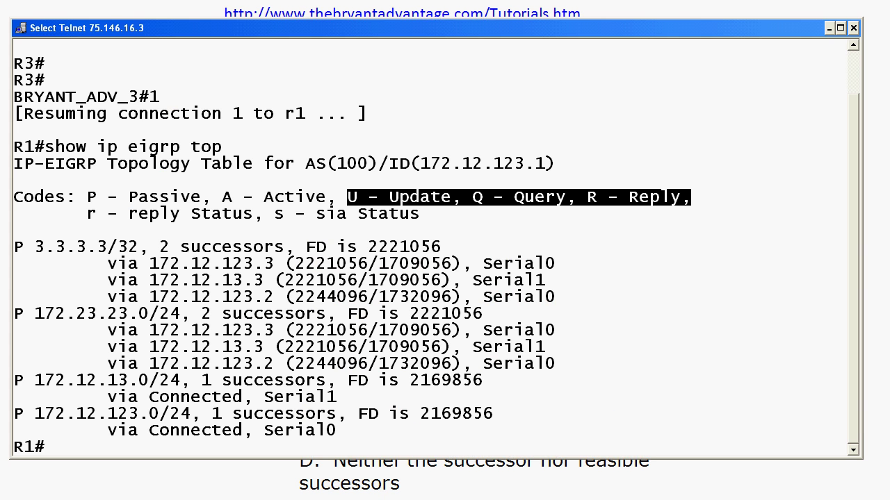
- Highlight '2 successors' and both via routes for 172.23.23.0/24, then minimize Telnet
{"action": "left_click", "coordinate": [216, 314]}
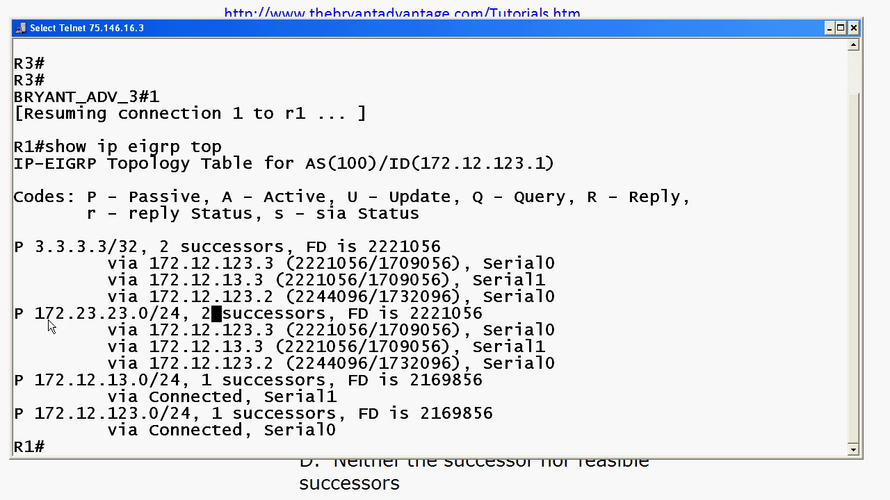
{"action": "left_click", "coordinate": [186, 320]}
{"action": "right_click", "coordinate": [187, 320]}
{"action": "right_click", "coordinate": [186, 320]}
{"action": "left_click", "coordinate": [210, 330]}
{"action": "left_click_drag", "start_coordinate": [193, 316], "coordinate": [321, 321]}
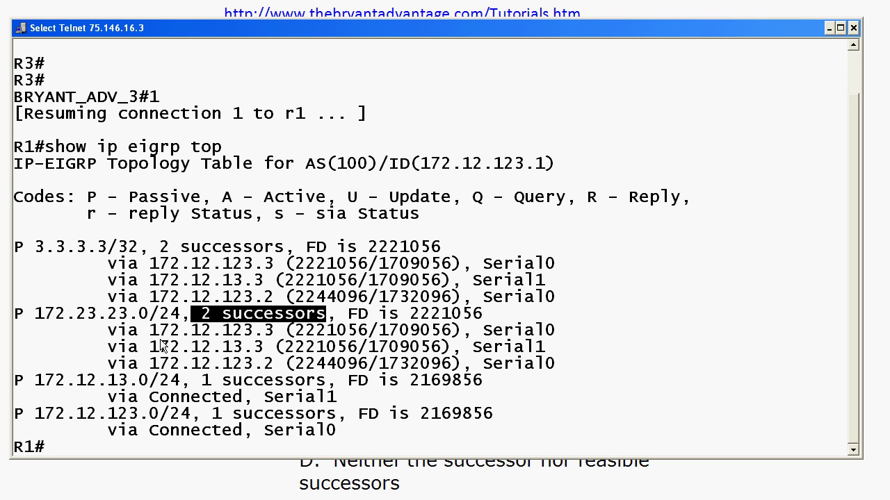
{"action": "left_click_drag", "start_coordinate": [116, 330], "coordinate": [281, 333]}
{"action": "left_click_drag", "start_coordinate": [118, 349], "coordinate": [276, 373]}
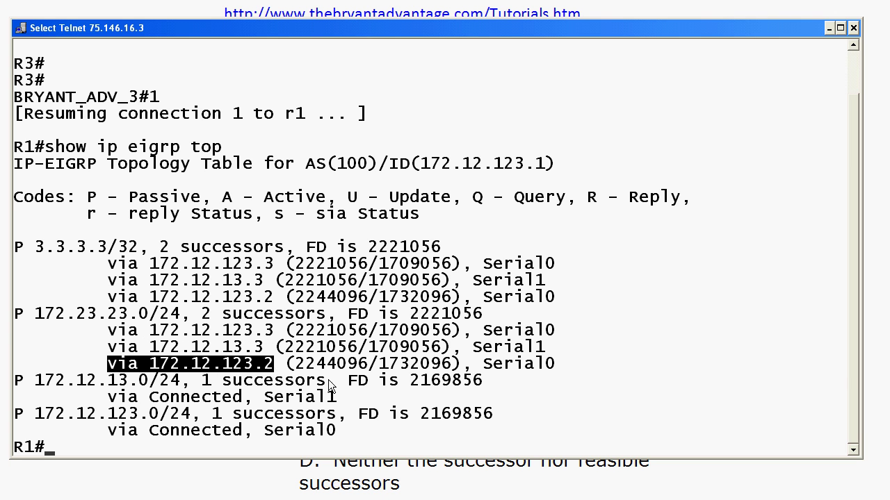
{"action": "left_click_drag", "start_coordinate": [203, 314], "coordinate": [325, 320]}
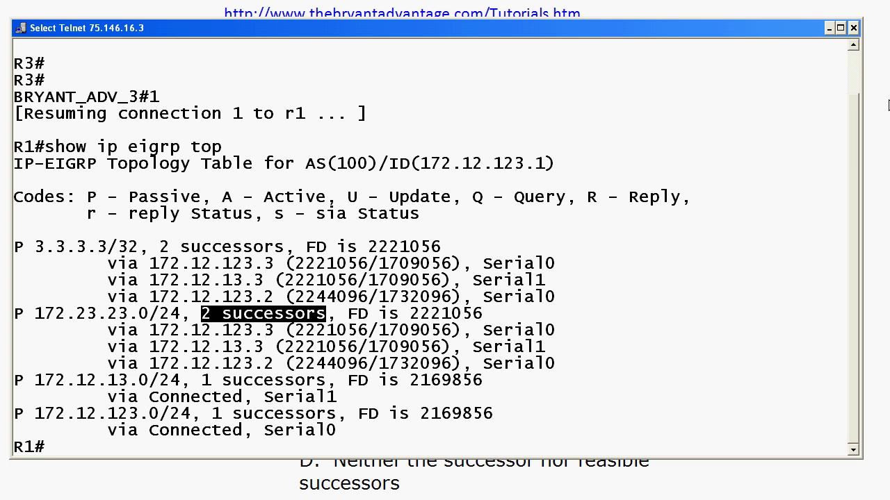
{"action": "left_click", "coordinate": [827, 28]}
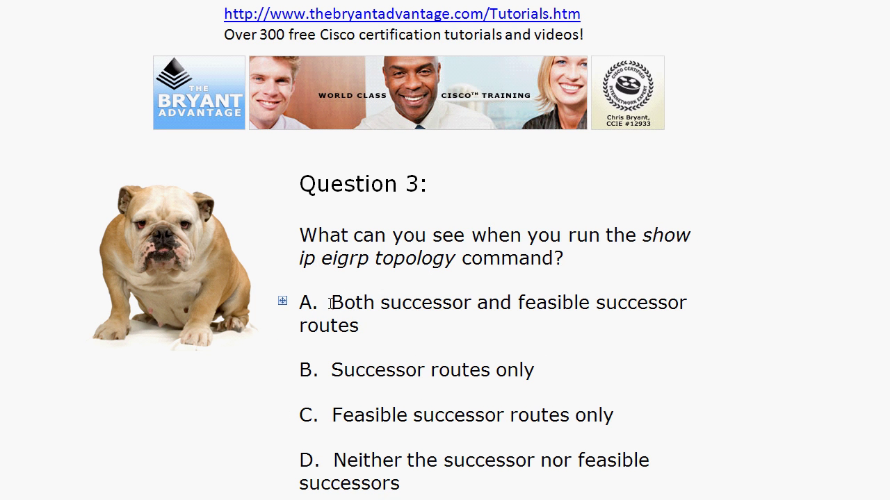
- Highlight answer A on Question 3 and answers B and C on Question 4, then return to Telnet
{"action": "left_click_drag", "start_coordinate": [331, 303], "coordinate": [359, 325]}
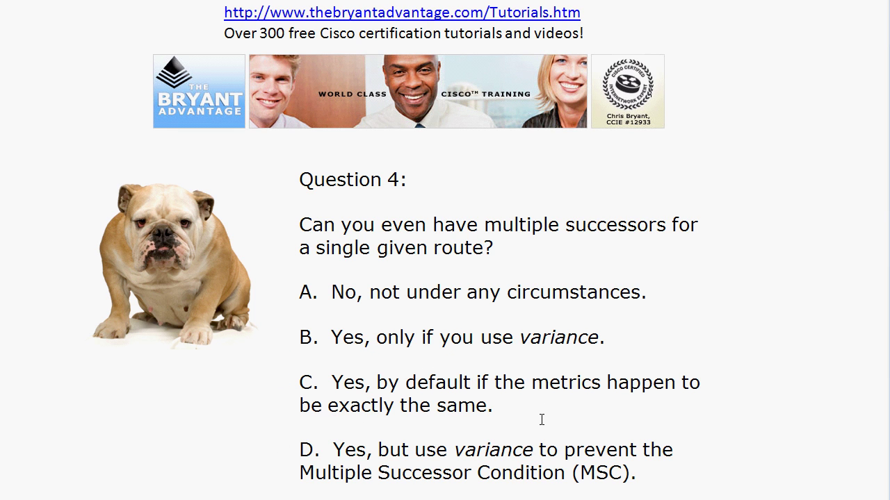
{"action": "left_click_drag", "start_coordinate": [608, 338], "coordinate": [372, 341]}
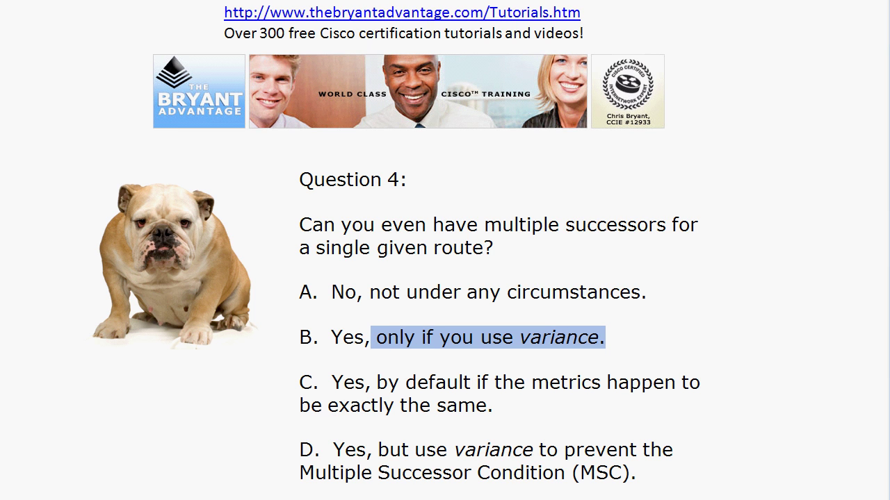
{"action": "left_click_drag", "start_coordinate": [488, 406], "coordinate": [399, 383]}
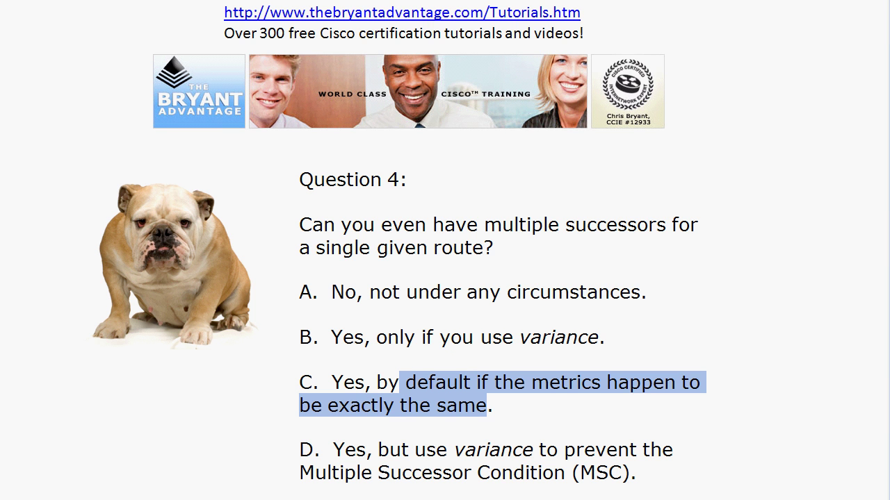
{"action": "key", "text": "alt+Tab"}
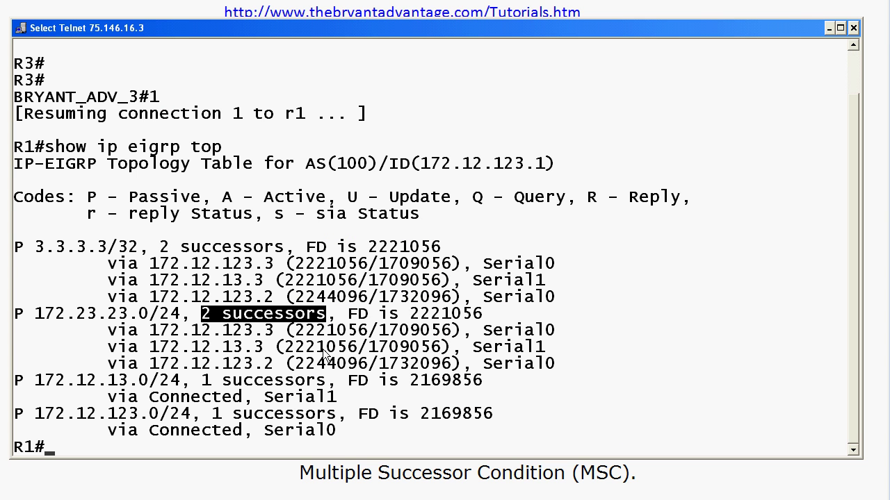
- Highlight both 2221056 successor metrics and the 2244096 third-path metric, then minimize Telnet
{"action": "left_click", "coordinate": [288, 313]}
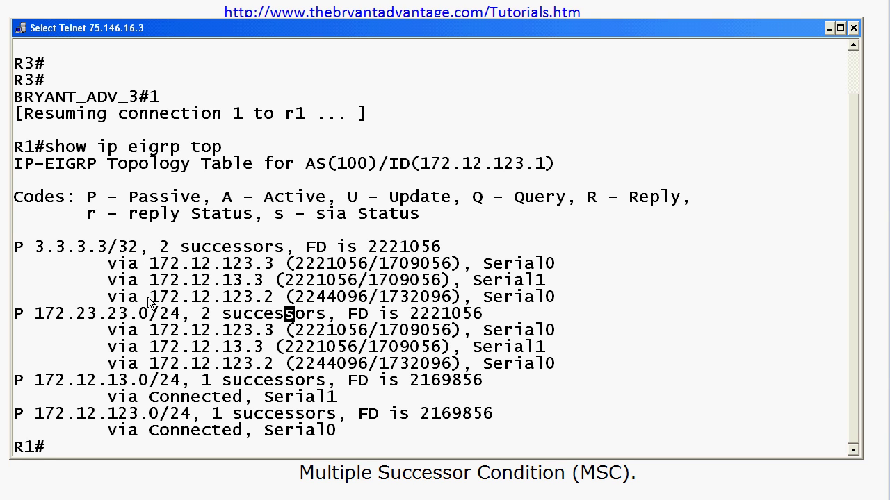
{"action": "right_click", "coordinate": [292, 288]}
{"action": "right_click", "coordinate": [292, 289]}
{"action": "left_click", "coordinate": [300, 292]}
{"action": "left_click_drag", "start_coordinate": [296, 264], "coordinate": [361, 273]}
{"action": "left_click_drag", "start_coordinate": [278, 282], "coordinate": [356, 290]}
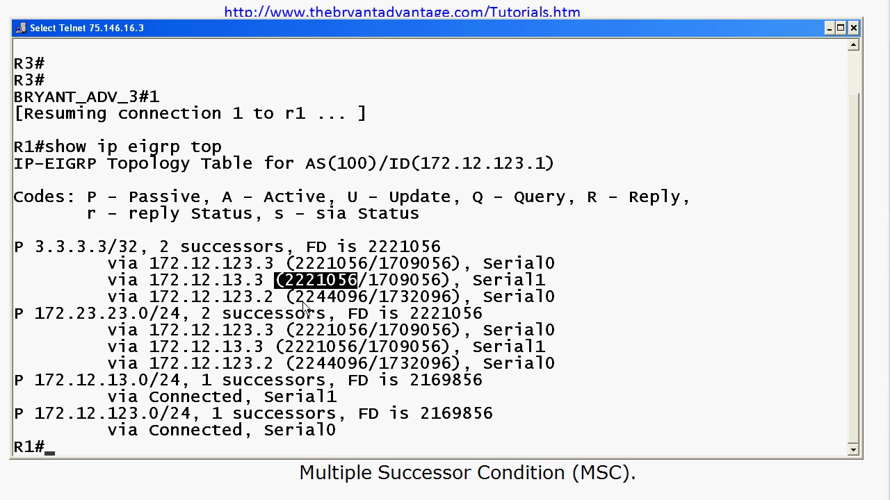
{"action": "left_click_drag", "start_coordinate": [295, 298], "coordinate": [362, 300]}
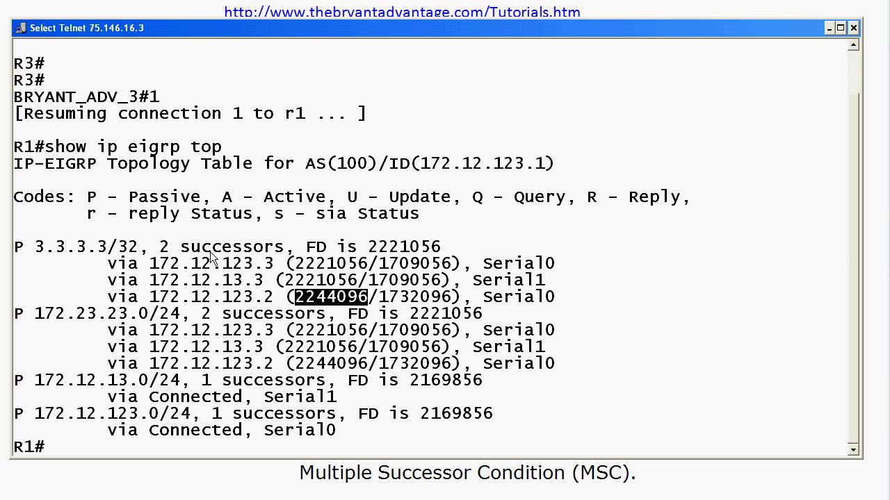
{"action": "left_click", "coordinate": [827, 29]}
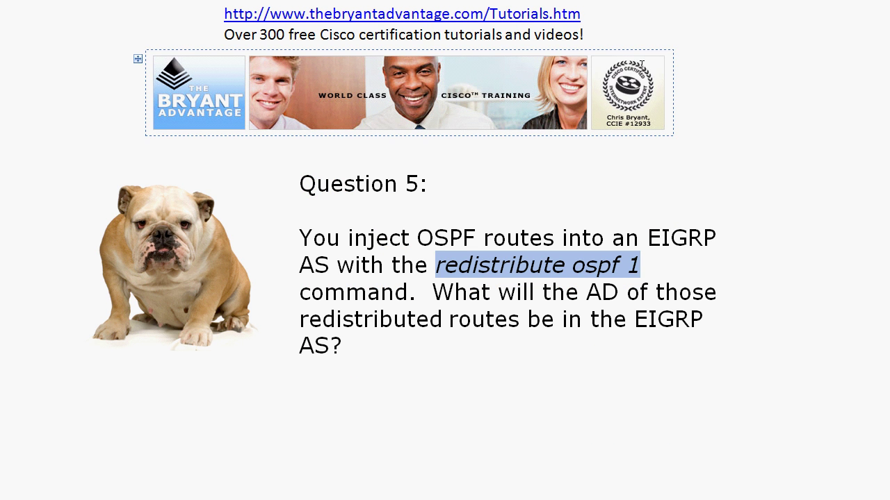
- Advance to Question 5 on redistributed OSPF routes' AD and return to the Telnet window
{"action": "left_click", "coordinate": [640, 70]}
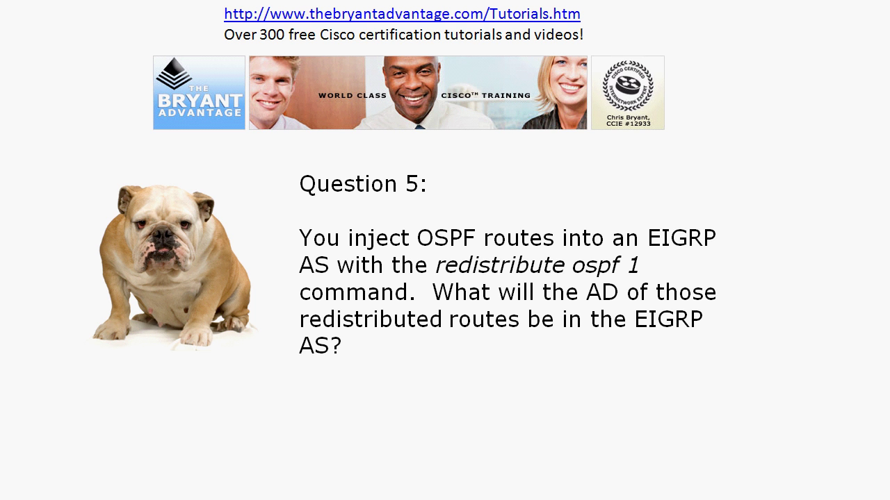
{"action": "key", "text": "alt+Tab"}
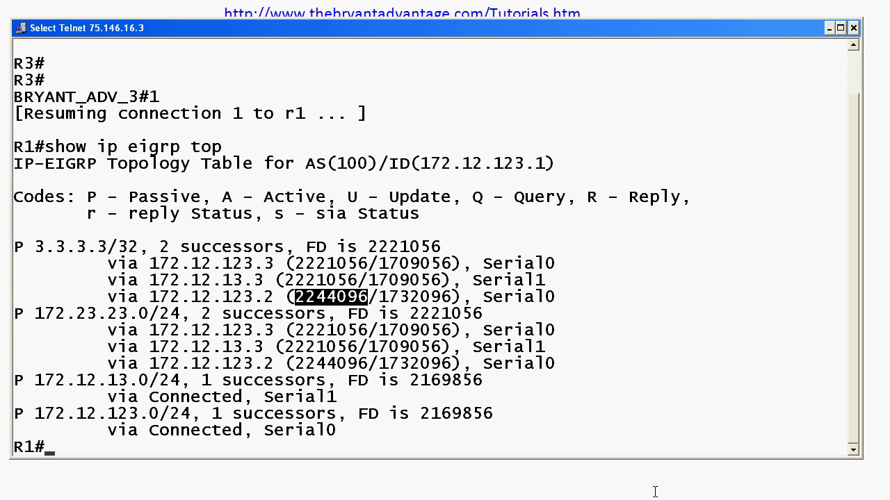
- Resume the R2 session from the terminal server and list its full configuration with show config
{"action": "key", "text": "Escape"}
{"action": "key", "text": "ctrl+shift+6"}
{"action": "type", "text": "x2"}
{"action": "key", "text": "Return"}
{"action": "type", "text": "show config"}
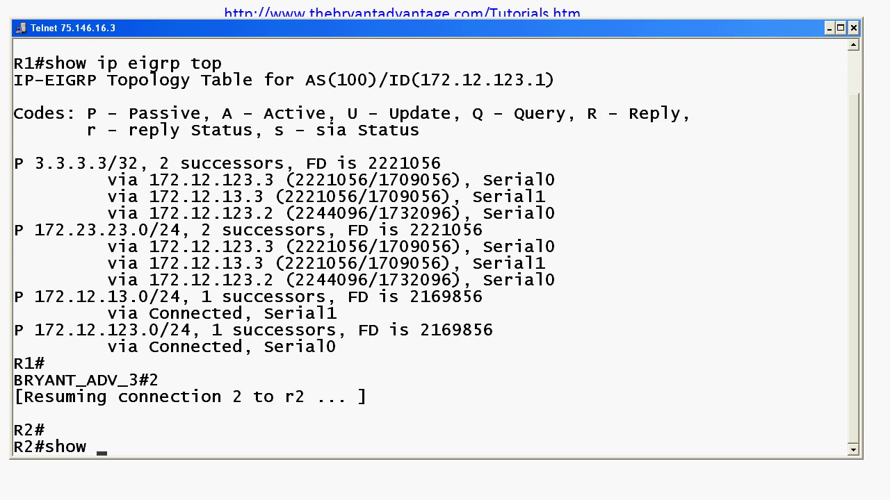
{"action": "key", "text": "Return"}
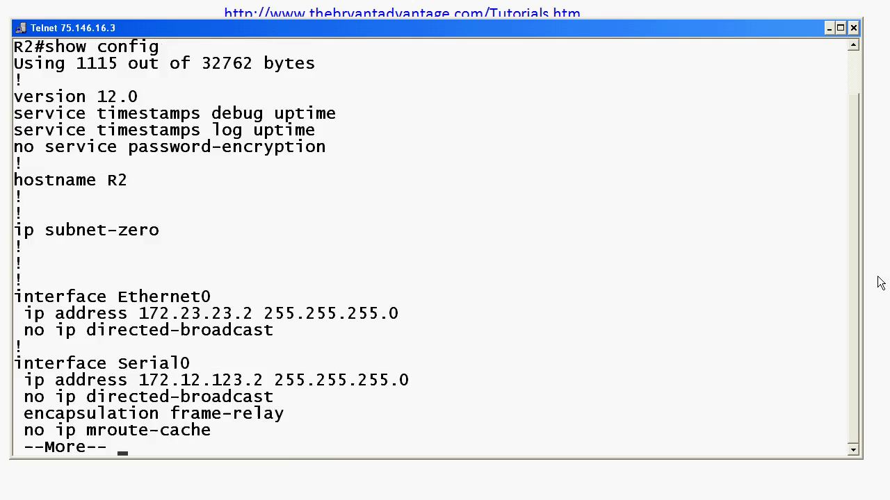
{"action": "key", "text": "space"}
{"action": "key", "text": "space"}
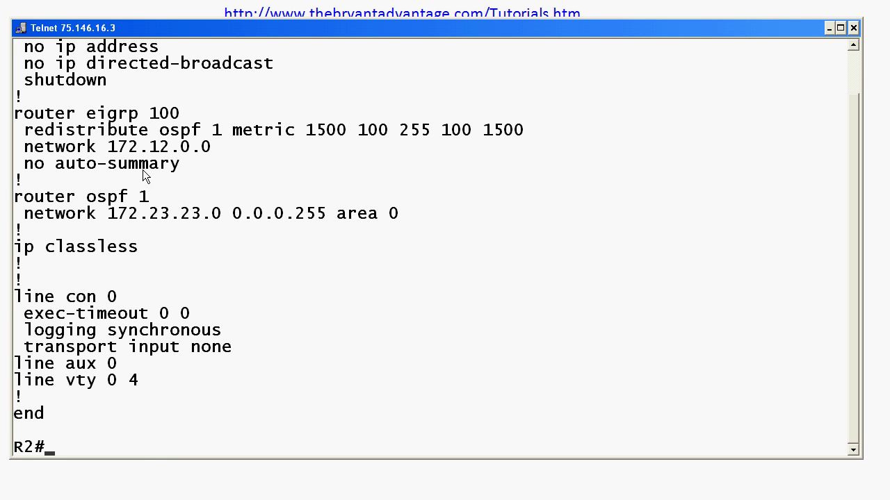
- Highlight 'redistribute ospf 1' under router eigrp 100 in R2's configuration
{"action": "right_click", "coordinate": [77, 140]}
{"action": "left_click", "coordinate": [87, 145]}
{"action": "left_click_drag", "start_coordinate": [18, 118], "coordinate": [522, 142]}
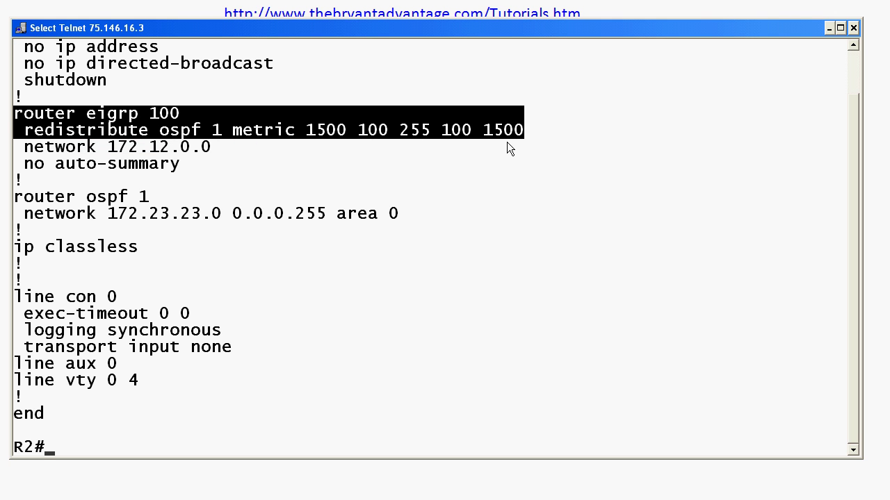
{"action": "left_click", "coordinate": [69, 148]}
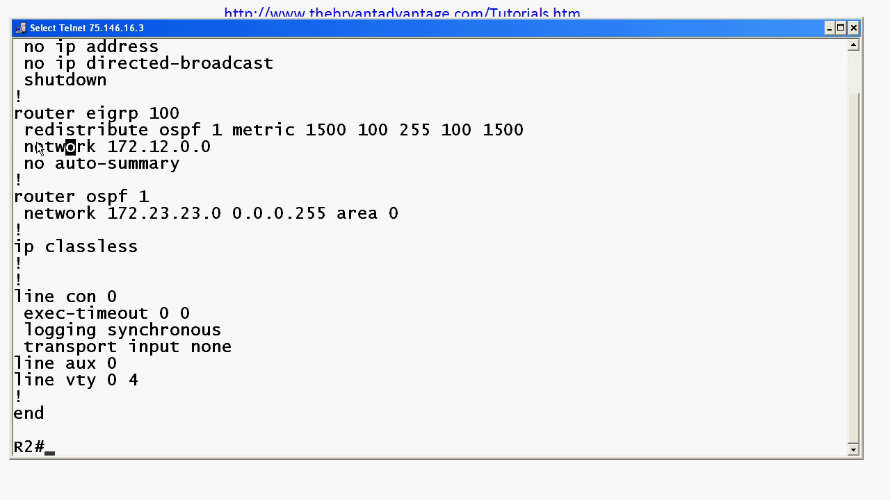
{"action": "left_click_drag", "start_coordinate": [21, 136], "coordinate": [222, 139]}
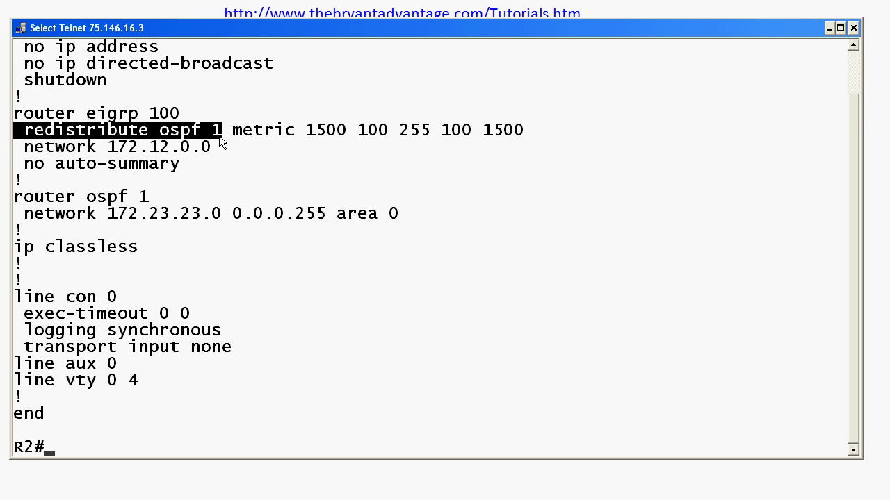